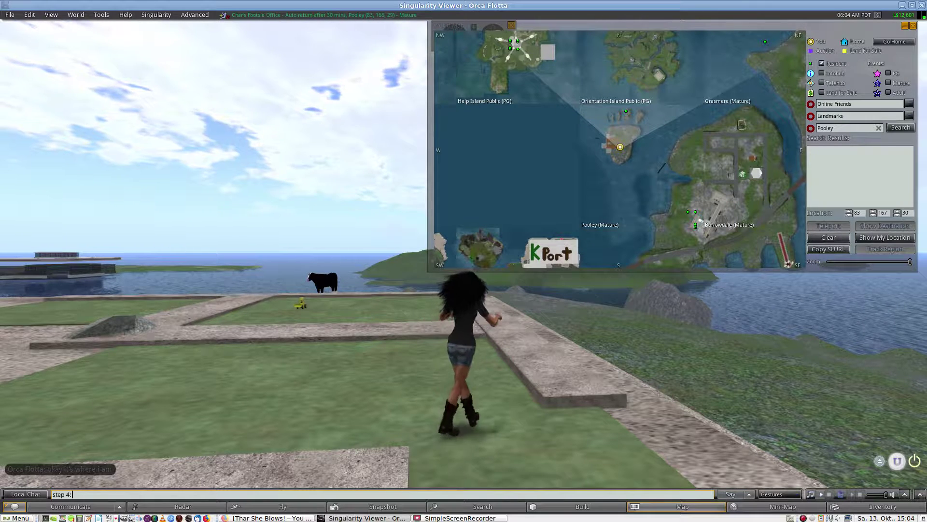
Finish and send the local chat message "step 4: use the fukn slurl wherever you need it ..."
text(use the)
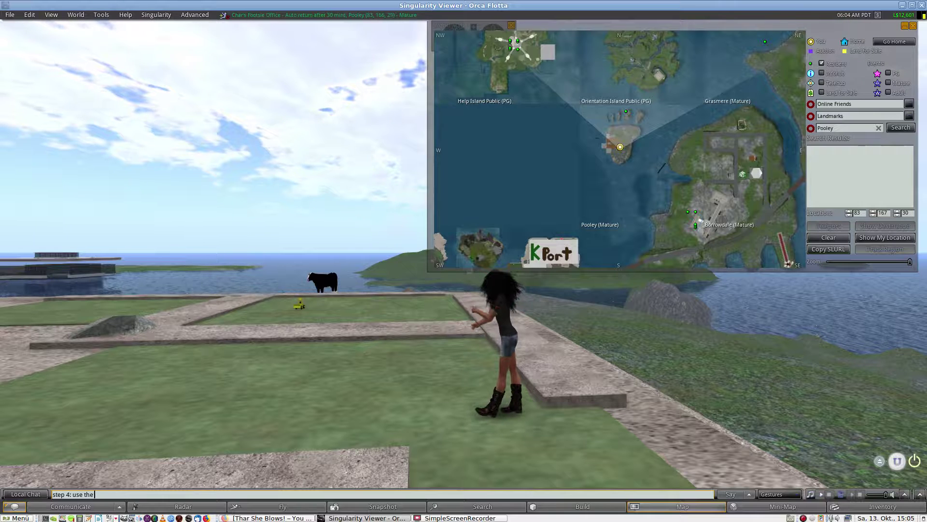
text( fukn s)
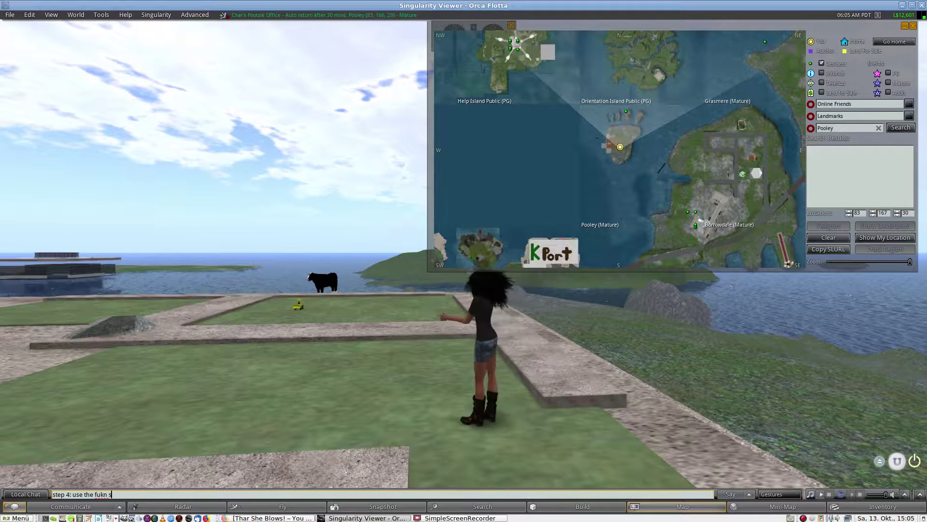
text(lurl wherever you)
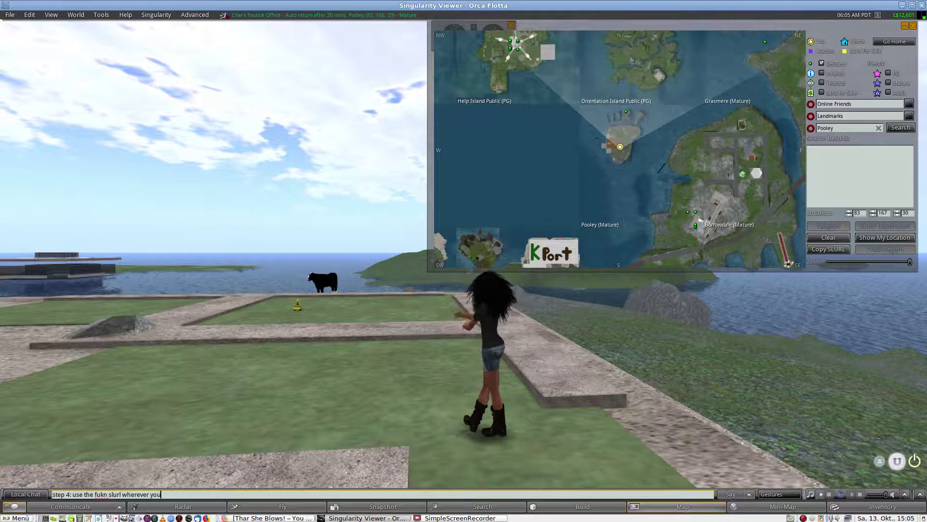
text( need it)
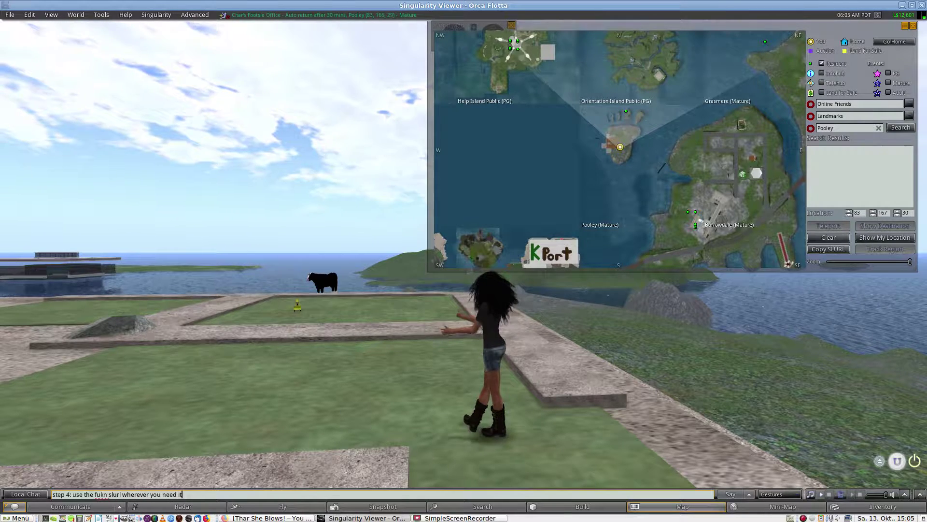
text( ..)
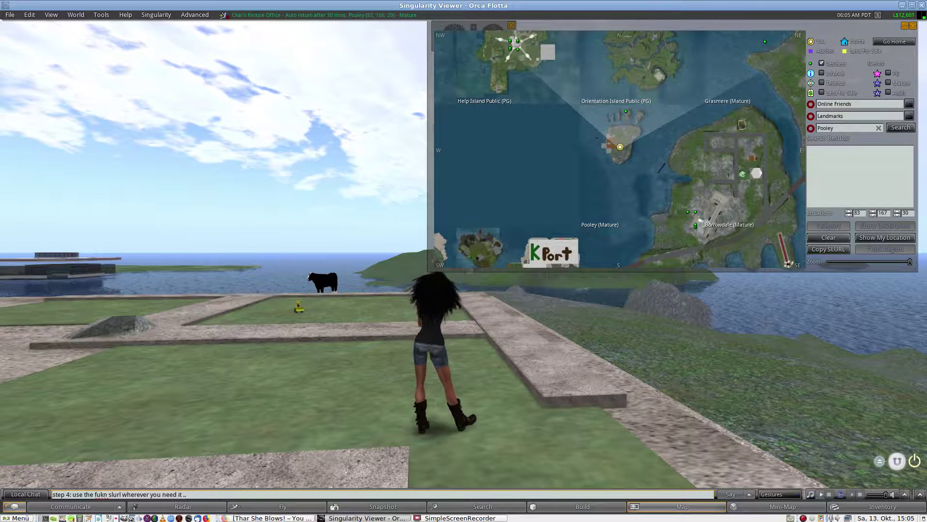
key(Return)
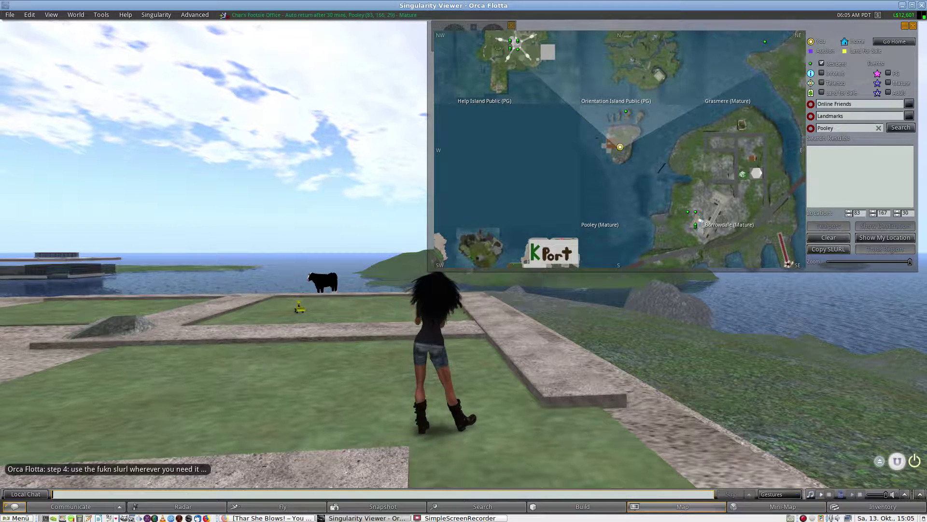
Send the message "look:" in local chat
text(look)
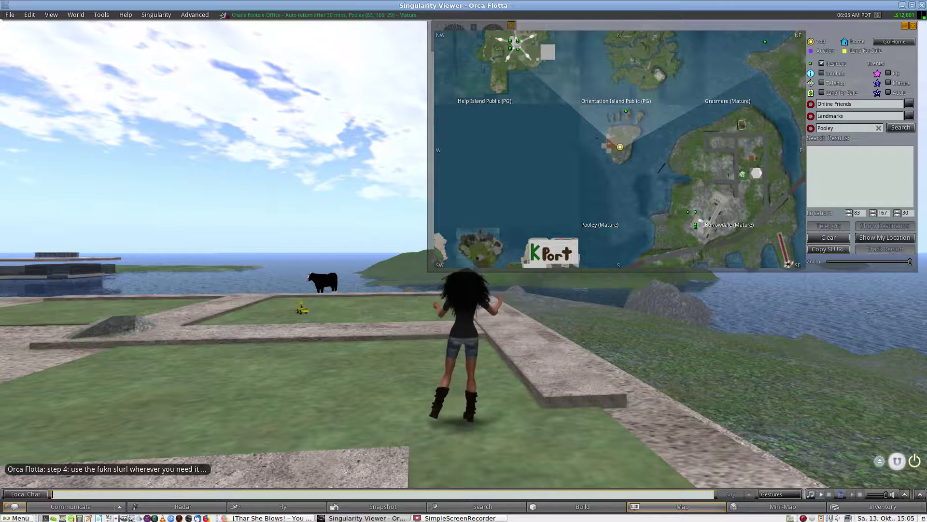
text(:)
key(Return)
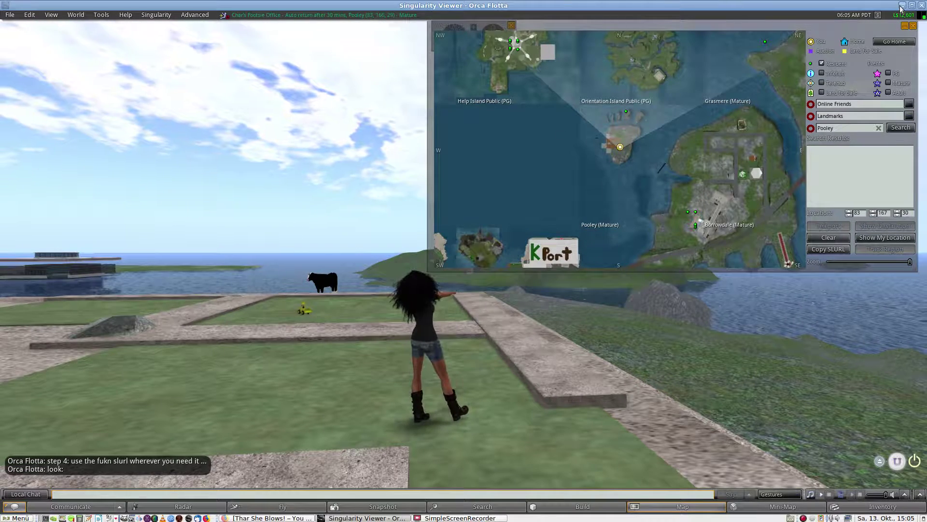
Create an empty document on the desktop with its default name and open it in the Pluma text editor
click(902, 5)
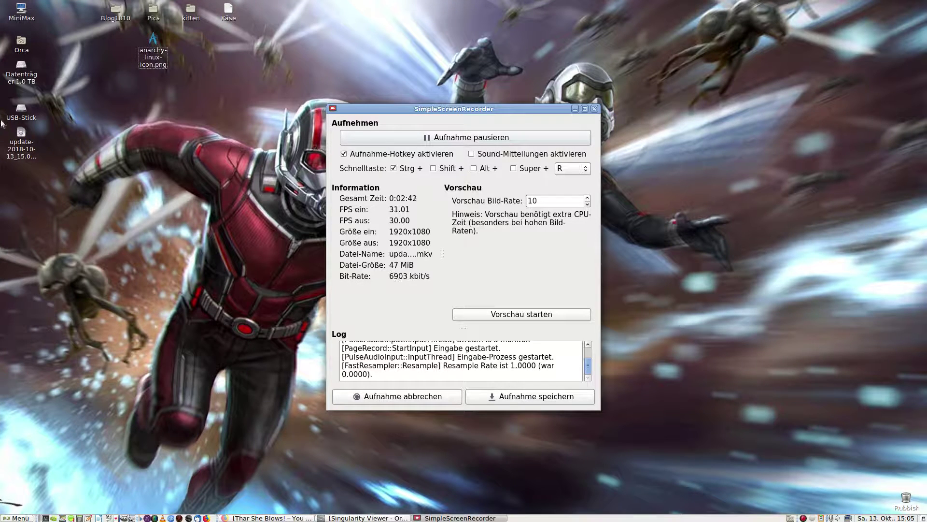
right_click(177, 202)
mouse_move(227, 229)
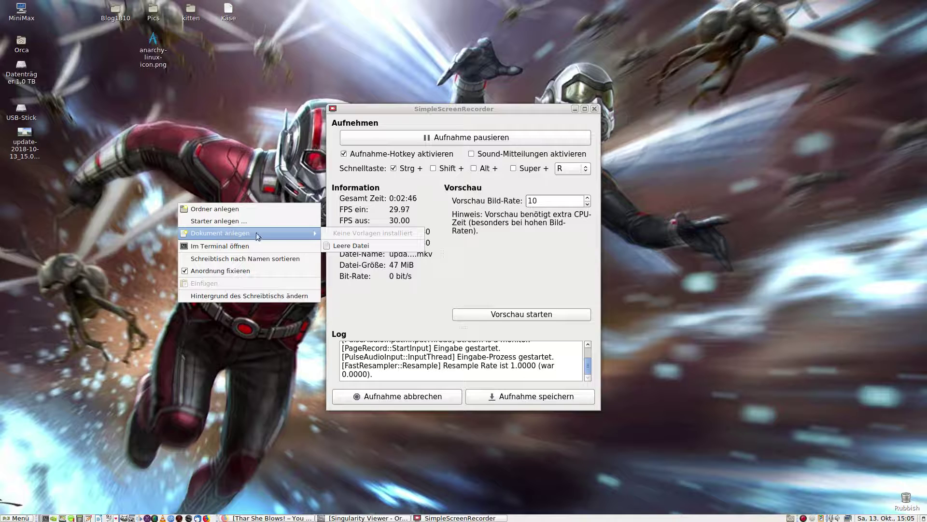
click(325, 246)
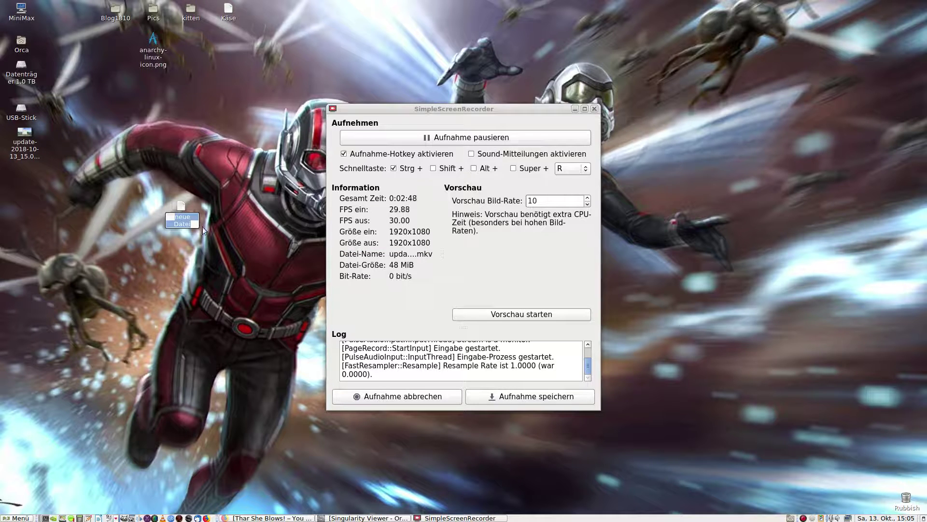
click(175, 217)
double_click(172, 210)
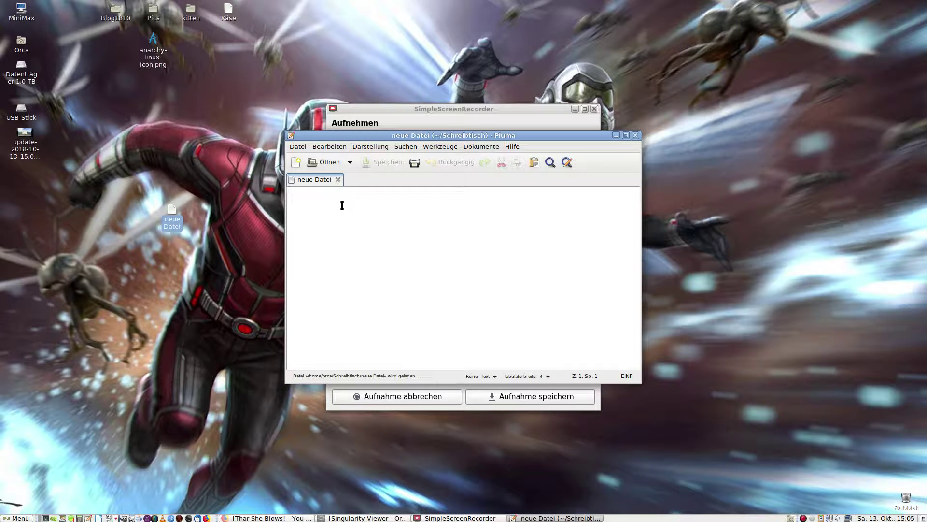
text(http://maps.secondlife.com/secondlife/Pooley/83/167/30)
key(Return)
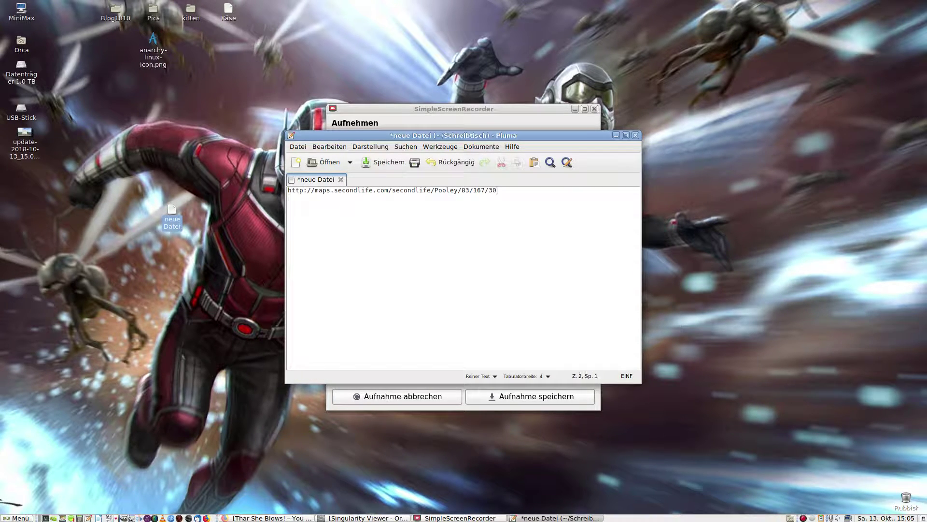
click(400, 166)
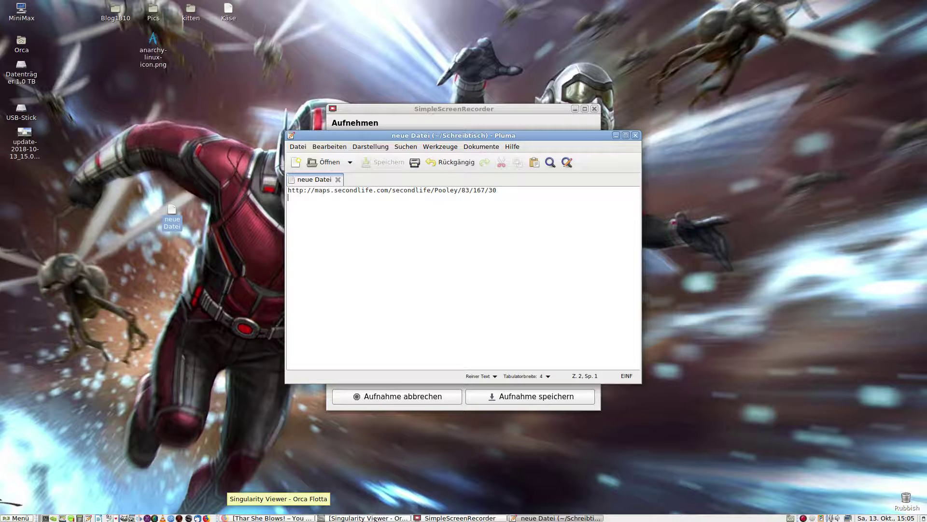
Return to the Singularity Viewer and send the local chat message "step 5: put it in blog!!"
click(300, 517)
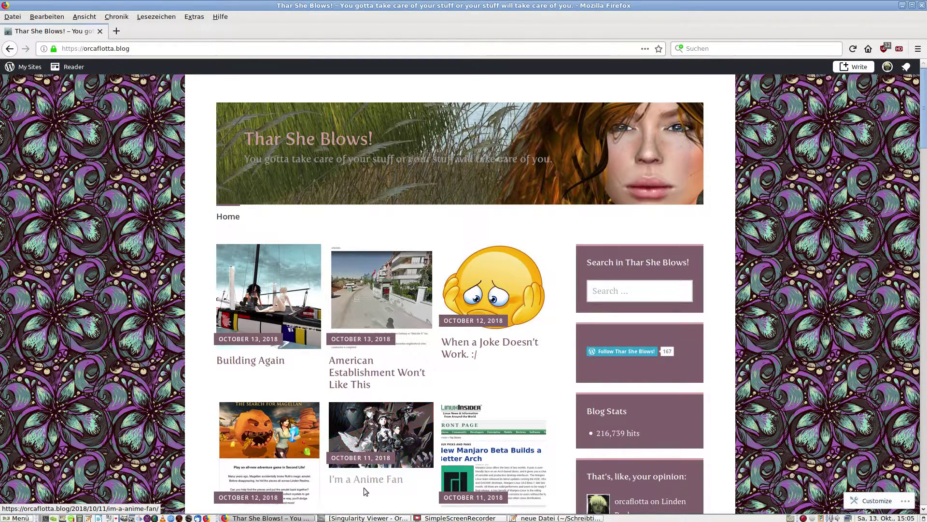
click(365, 517)
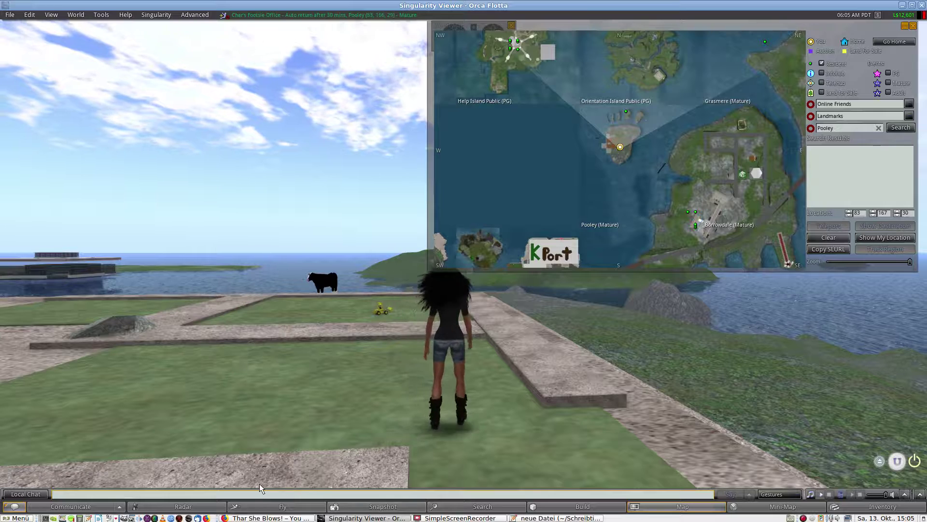
text(step 5)
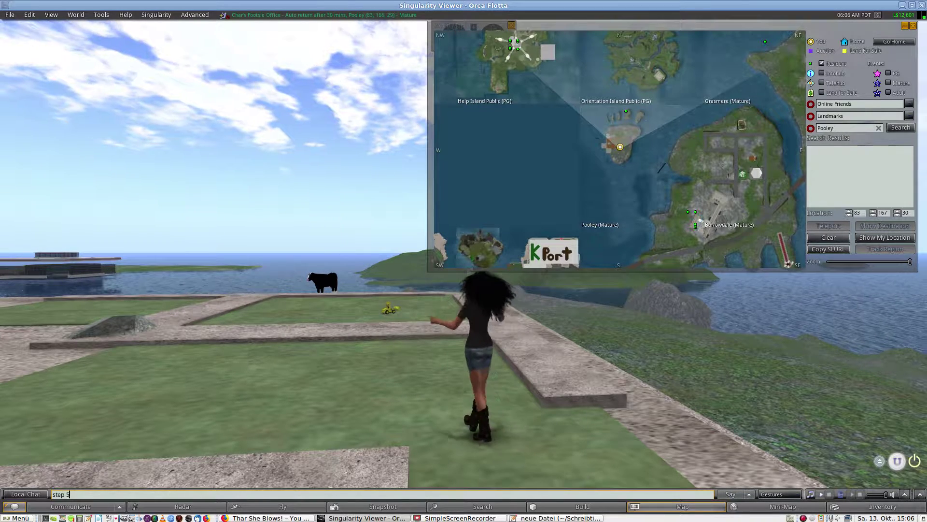
text(:)
text( us)
text( put)
text( it)
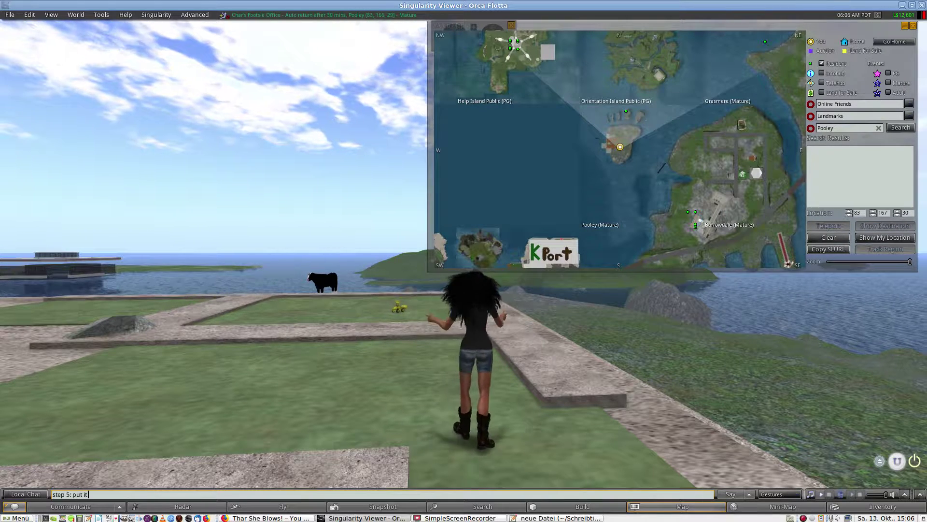
text( in blog)
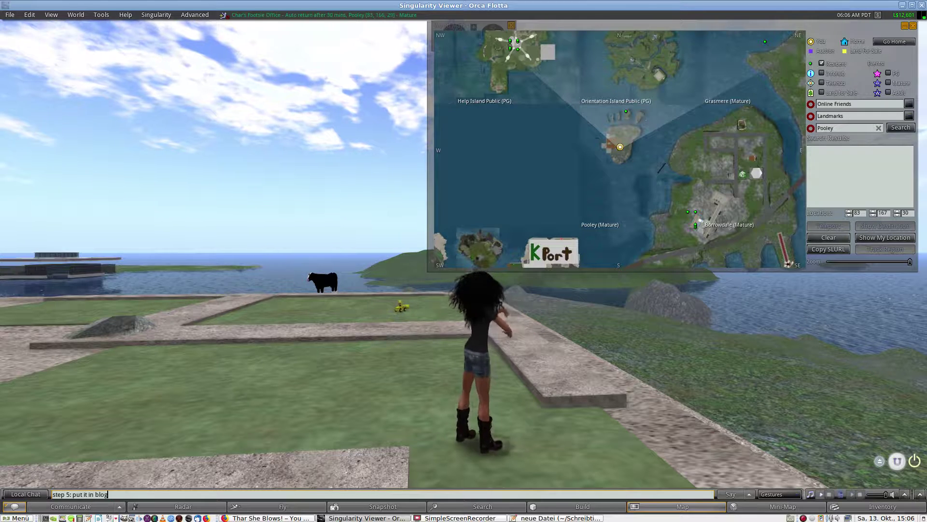
text(!!)
key(Return)
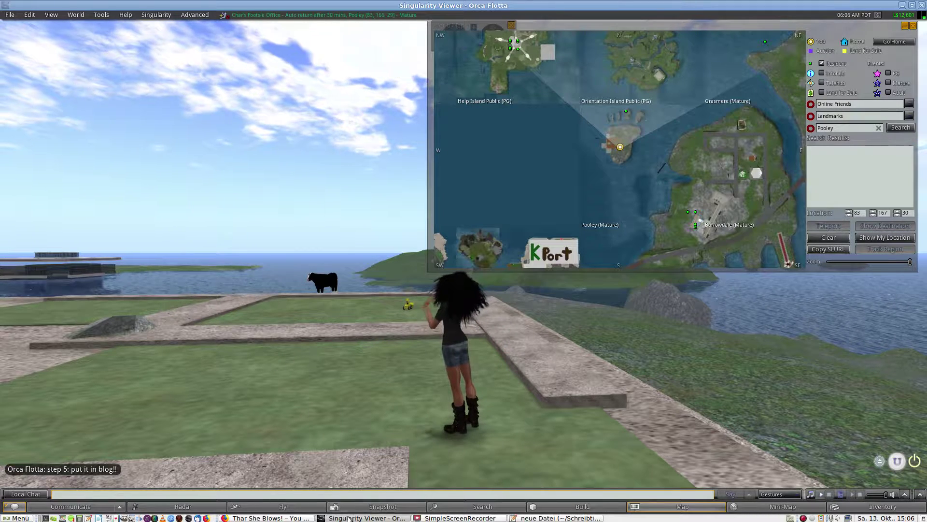
Switch to the blog in Firefox and start a new post titled "Special for" plus the recipient's first name and an exclamation mark
click(298, 518)
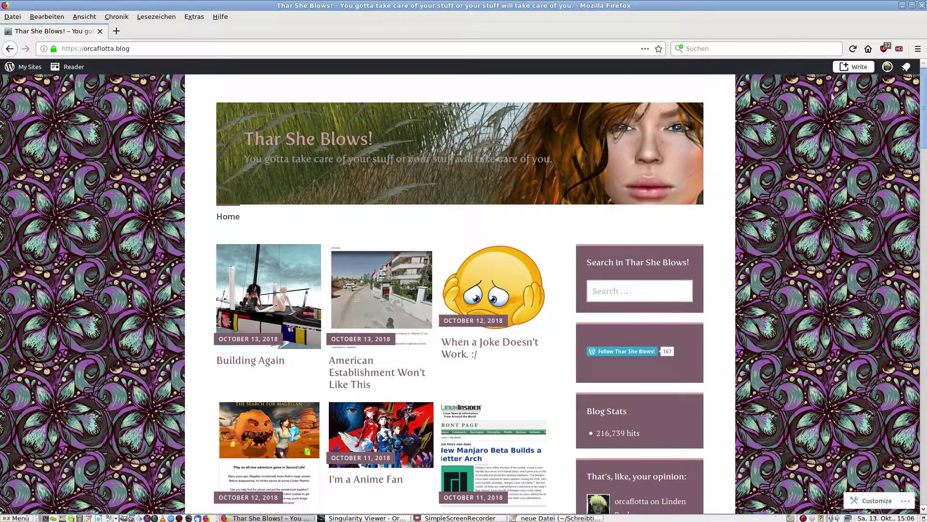
click(856, 70)
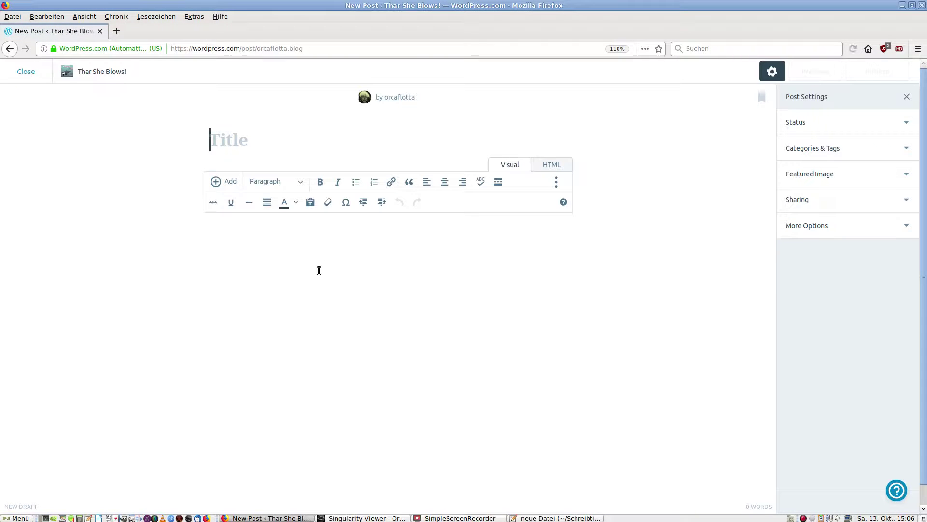
text(Spec)
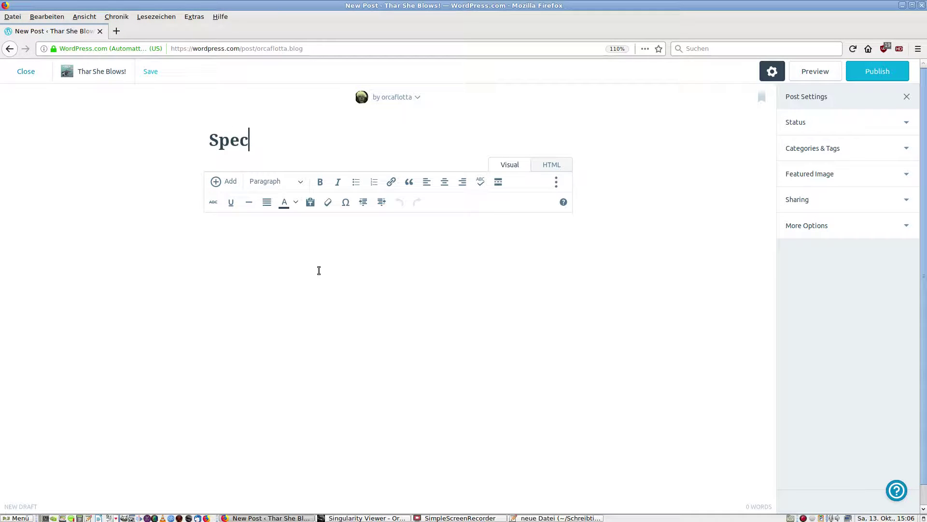
text(ial for Samie)
key(BackSpace)
key(BackSpace)
key(BackSpace)
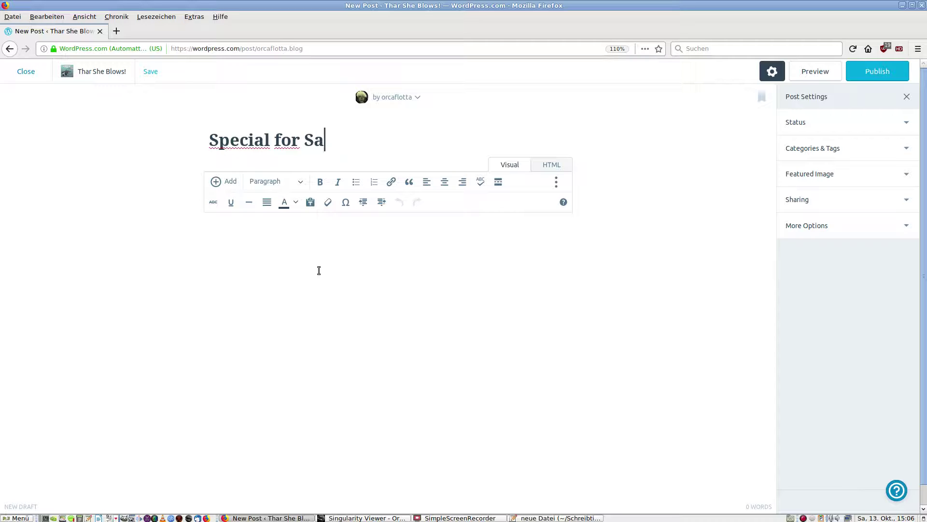
text(mmie!)
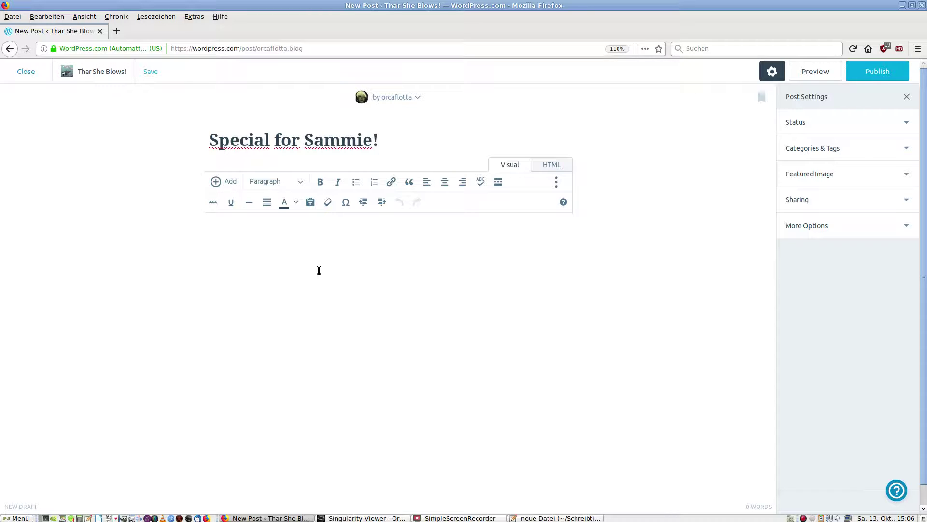
Write "Here is the LM I extracted from inworld SL:" as the first line of the post body
click(319, 270)
text(H)
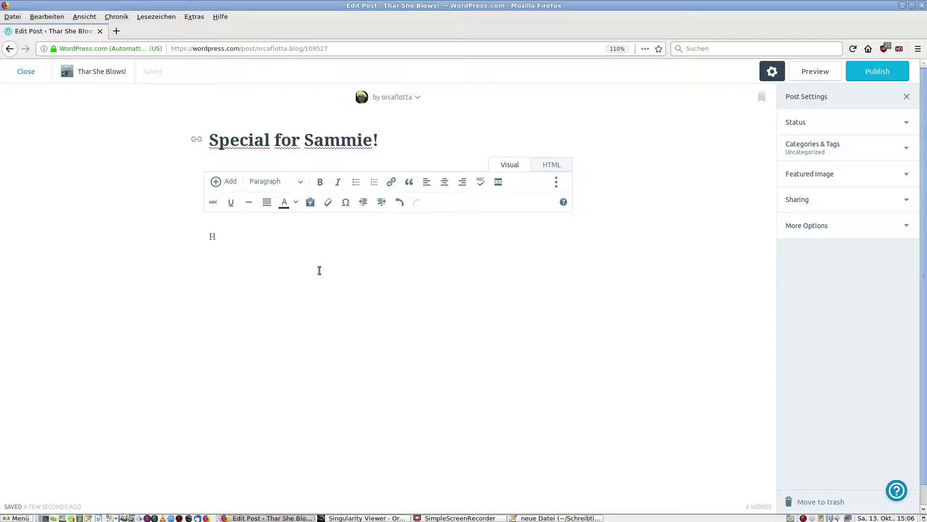
text(ere is the LM I extre)
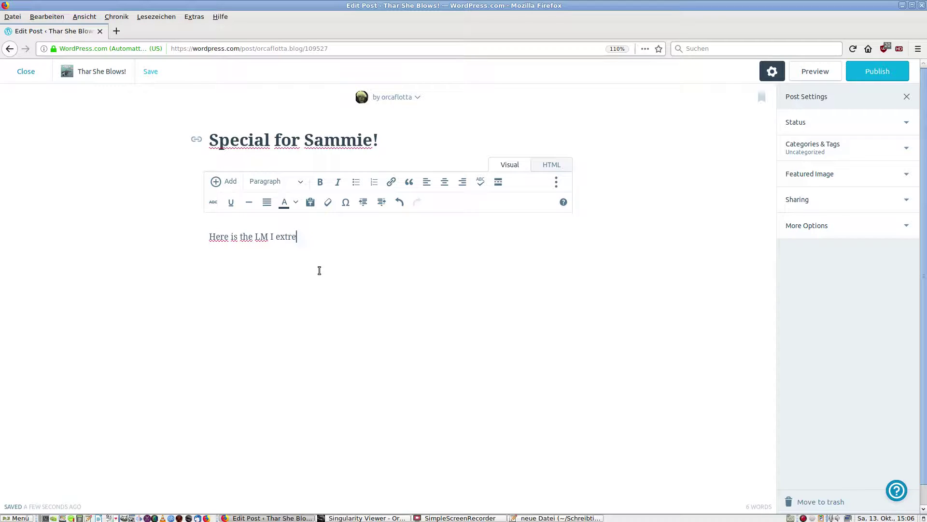
text(cted from)
key(BackSpace)
key(BackSpace)
key(BackSpace)
key(BackSpace)
key(BackSpace)
key(BackSpace)
key(BackSpace)
key(BackSpace)
key(BackSpace)
key(BackSpace)
key(BackSpace)
text(acted from inworld SL:)
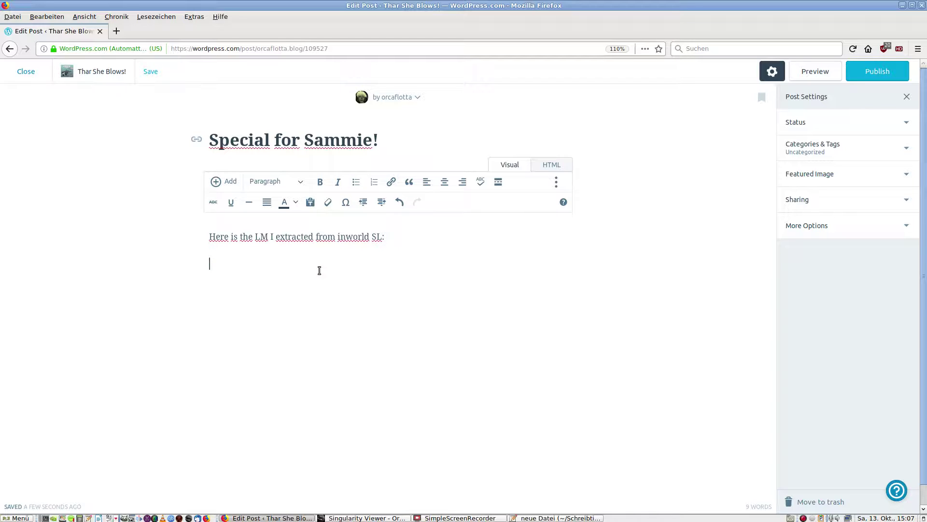
text(http://maps.secondlife.com/secondlife/Pooley/83/167/30)
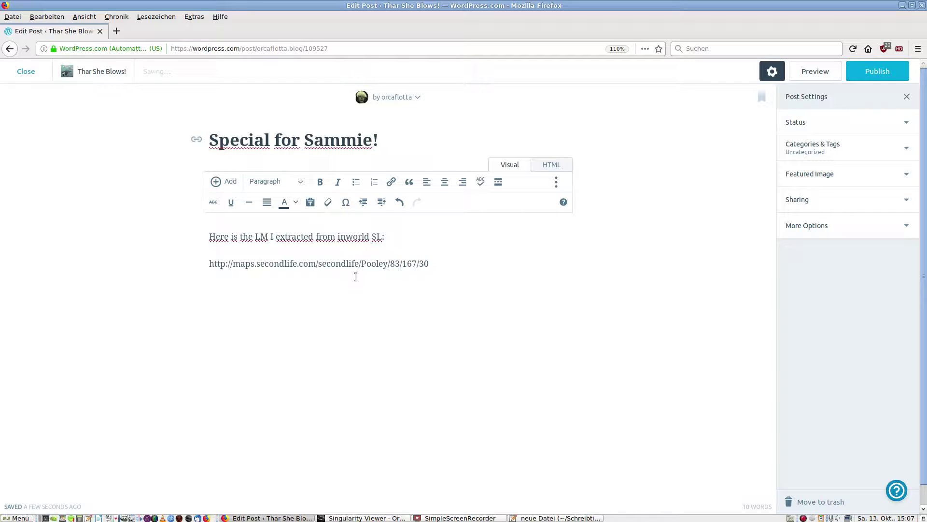
text(Now I'll make )
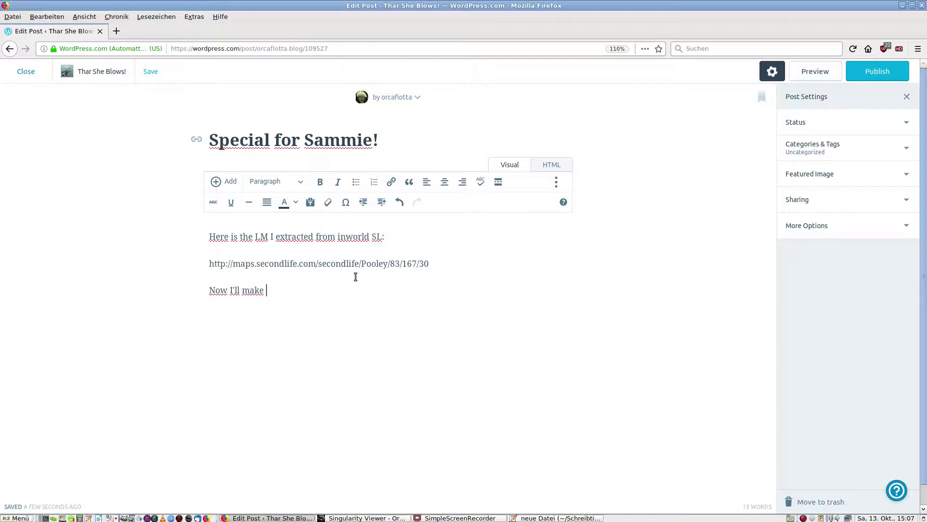
text(a link from it)
text(, watch ...)
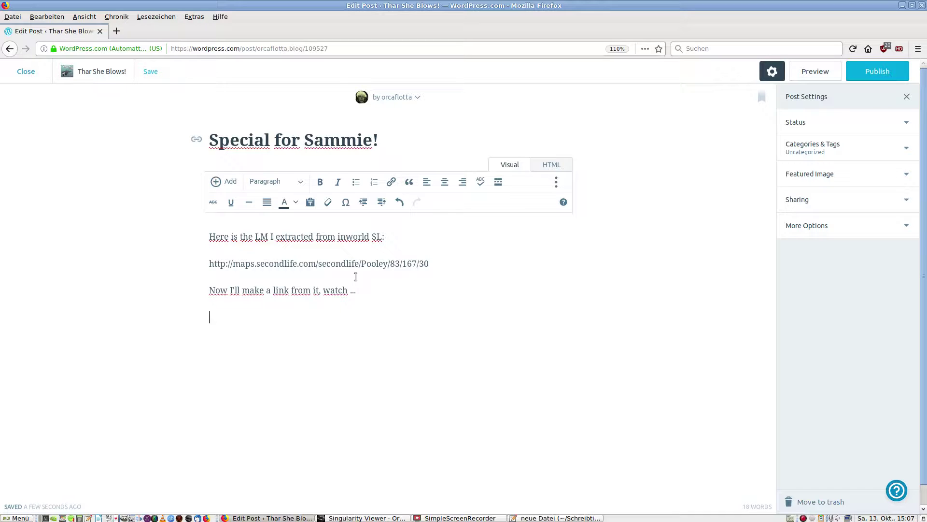
Turn the SLURL paragraph into a hyperlink to its own address that opens in a new window/tab
drag(209, 264, 436, 269)
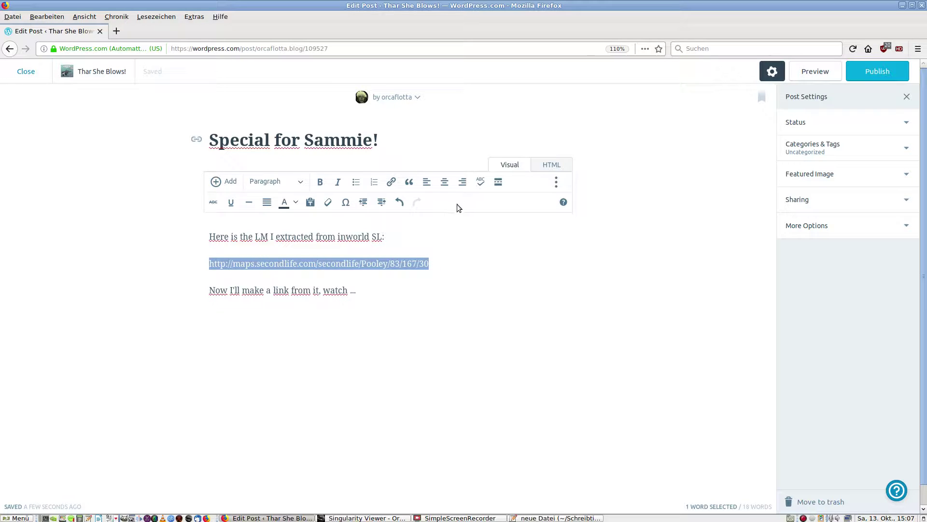
click(394, 184)
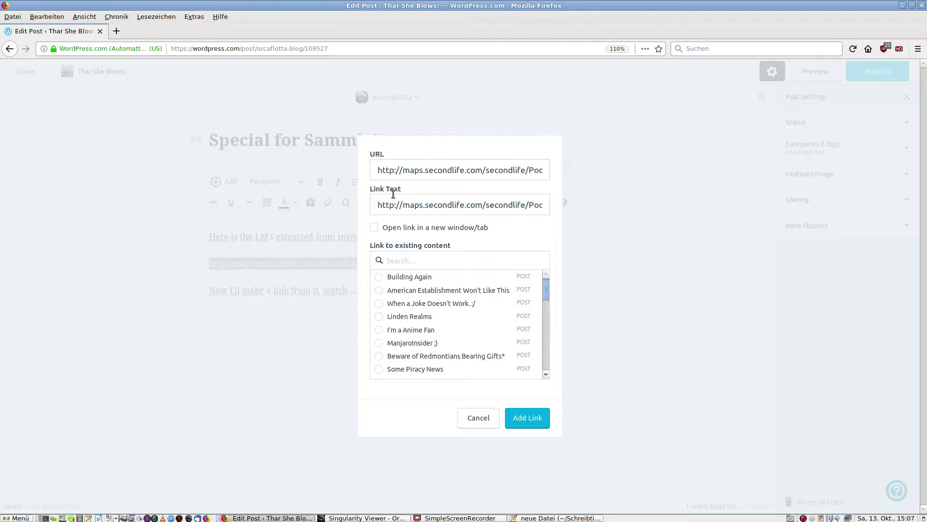
click(373, 232)
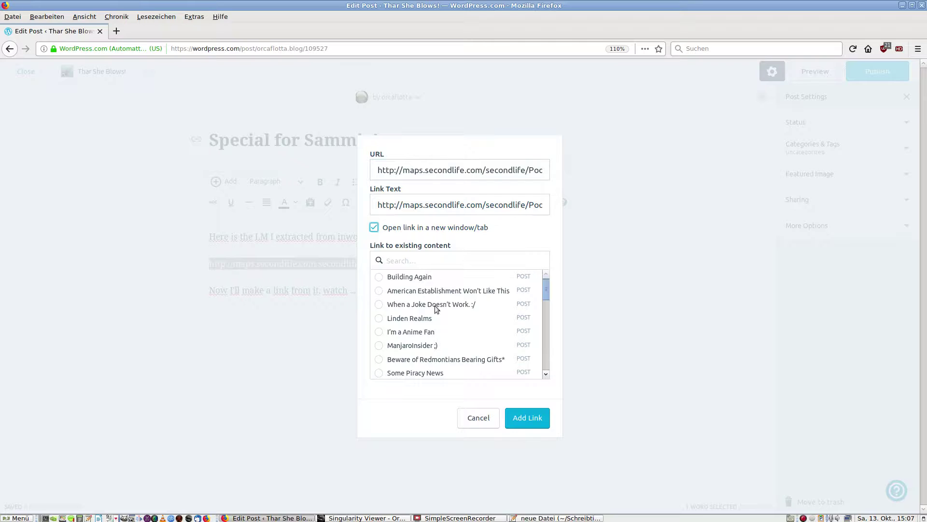
click(512, 416)
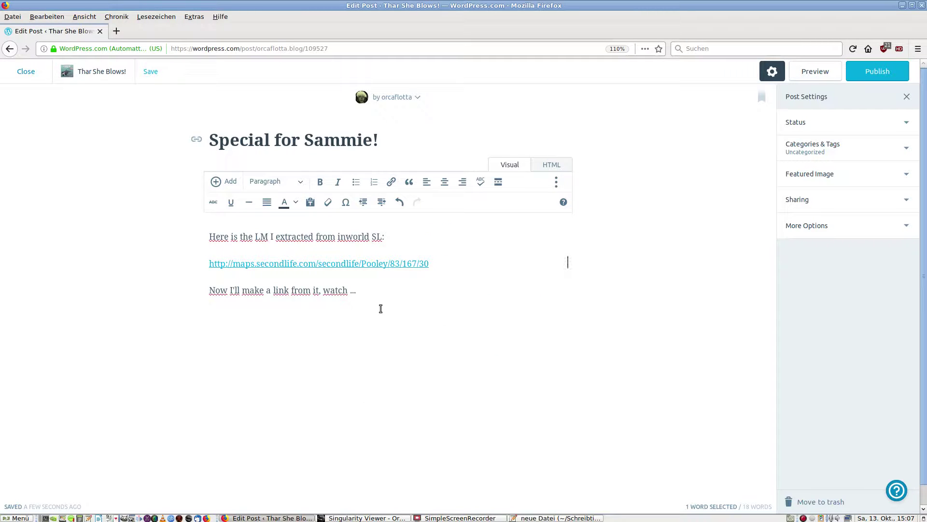
Add "Chinng!" as a new paragraph below the "Now I'll make a link from it, watch ..." line
click(345, 315)
text(Chui)
key(BackSpace)
key(BackSpace)
text(inng! )
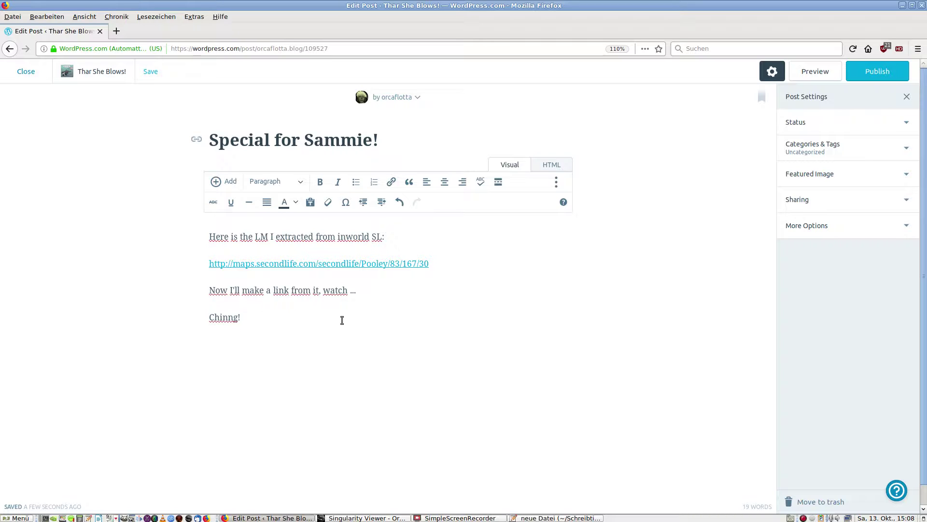
Add a closing paragraph to the post reading "And in a couple minutes I'm gonna upload the video into this blog ..."
text(And in a coupeminutes)
key(BackSpace)
key(BackSpace)
key(BackSpace)
key(BackSpace)
key(BackSpace)
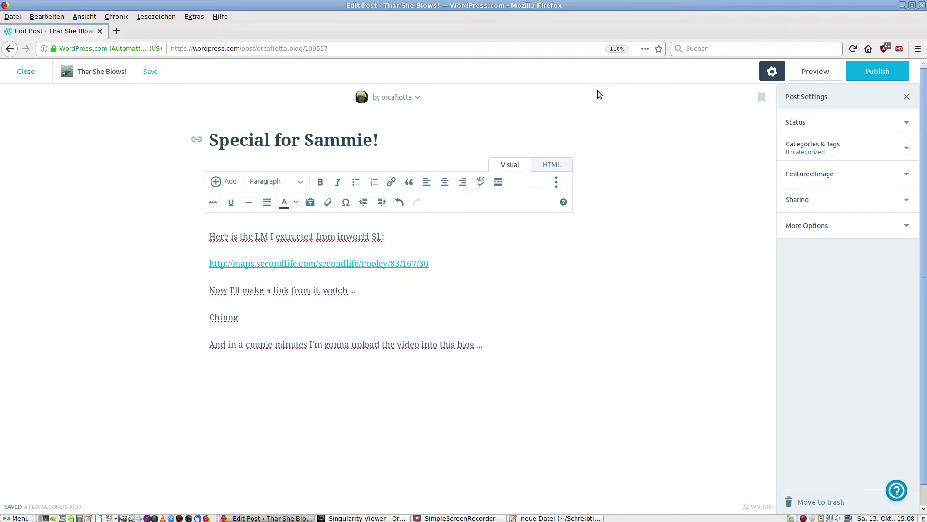
Switch to Singularity Viewer, close the world map and send "ok, seen how i prepared and already started the blog story?" in local chat
click(902, 6)
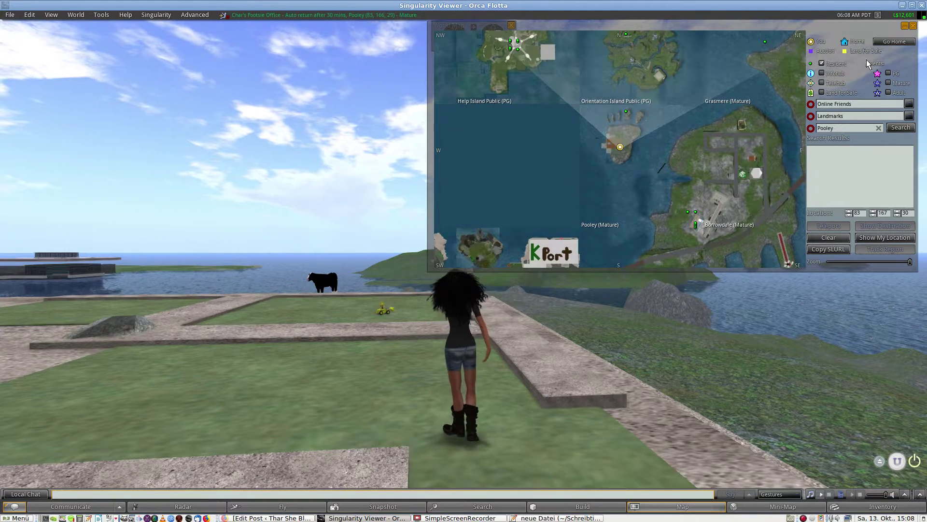
click(913, 27)
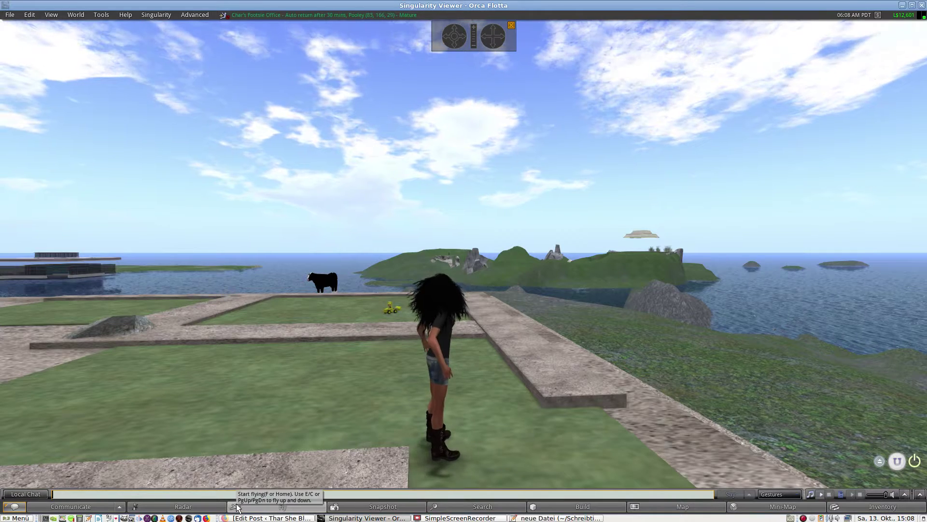
text(ok, seen how i prepared and already started)
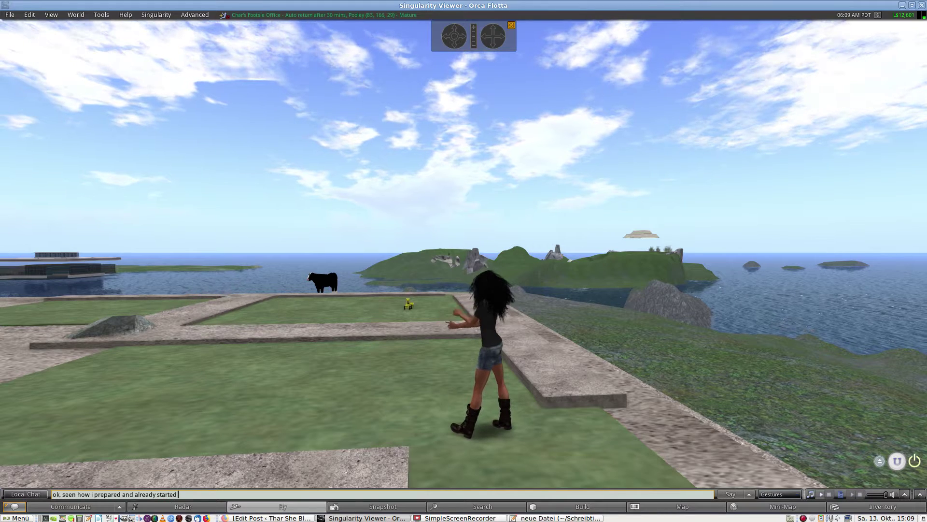
text(the)
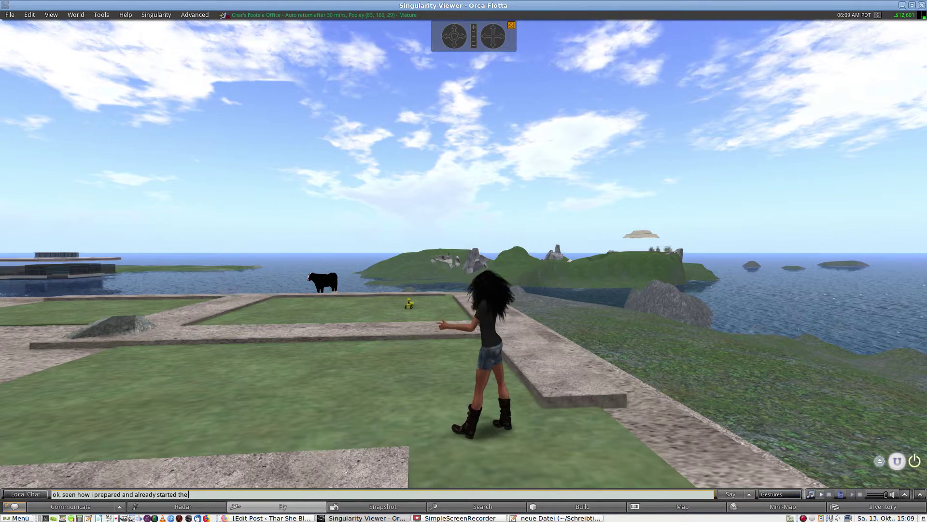
text( blog)
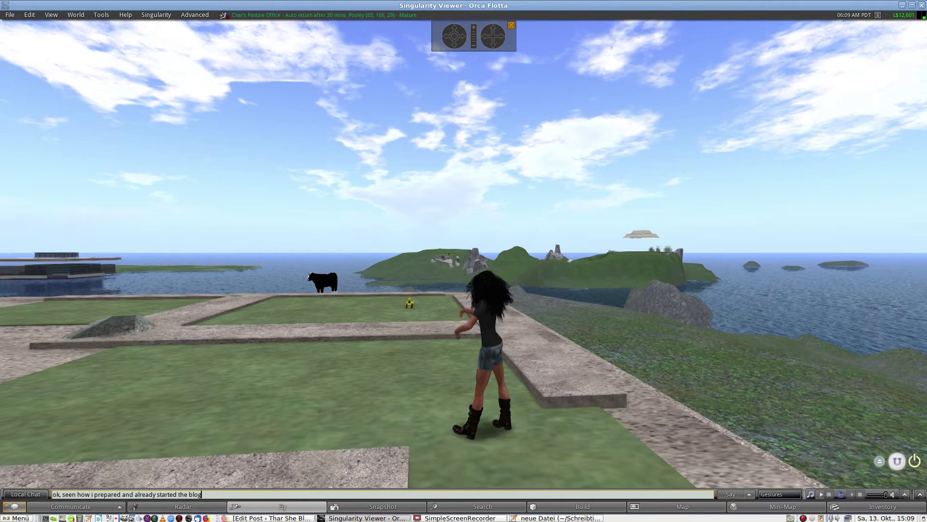
text( story?)
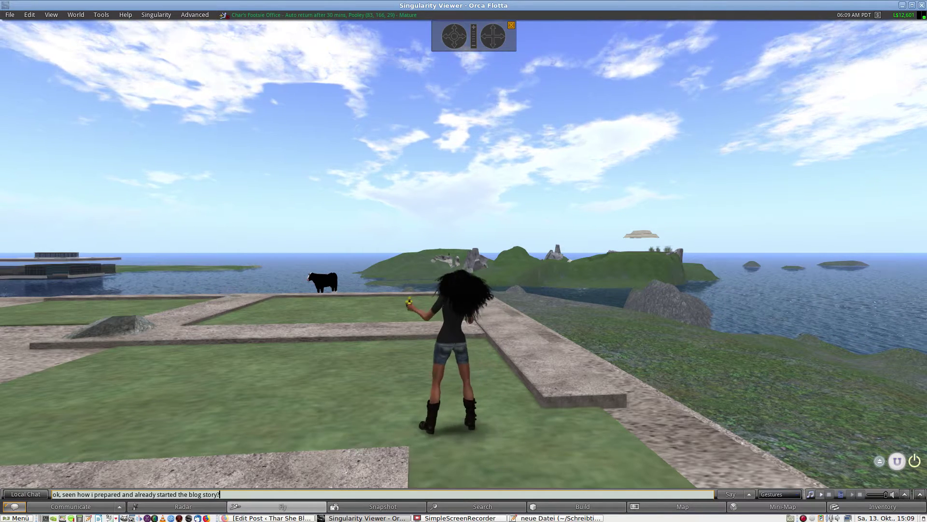
key(Return)
Bring the camera around to a close front view of the avatar and send "good" in local chat
text(good)
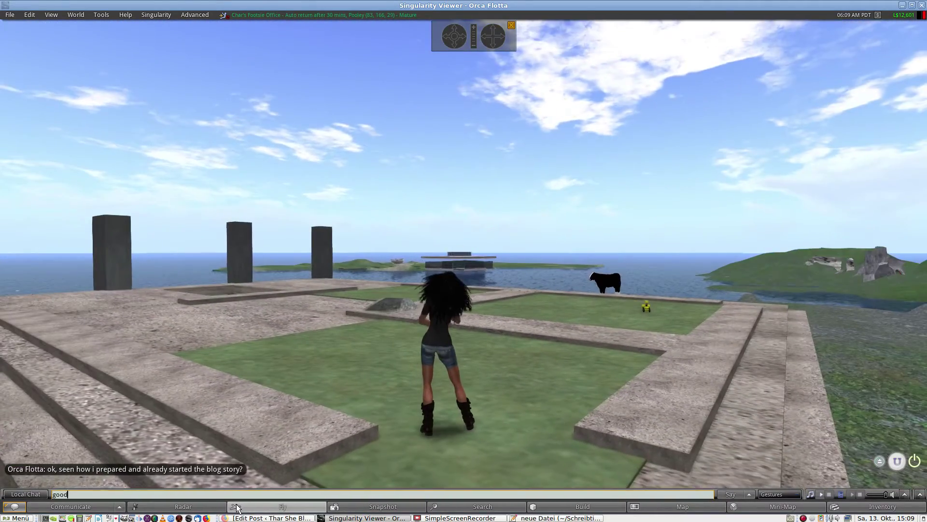
drag(444, 36, 444, 36)
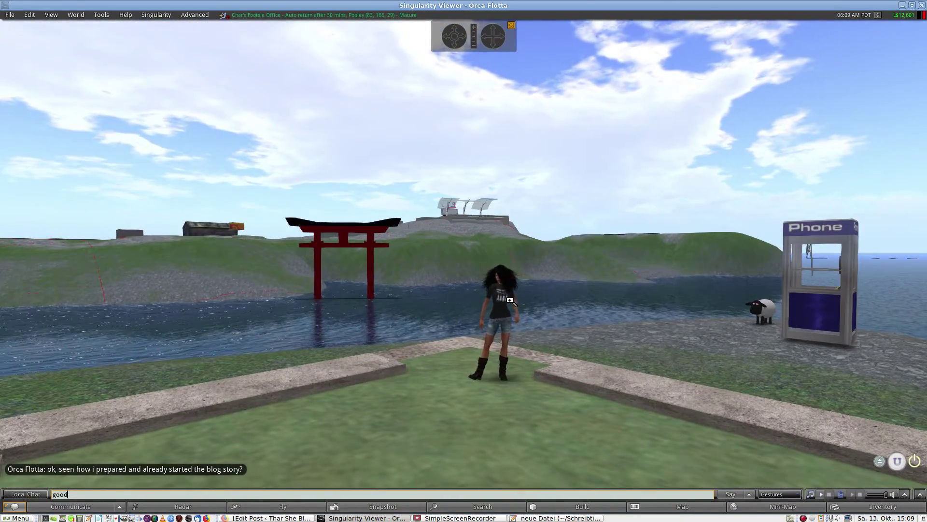
scroll(483, 280, up, 5)
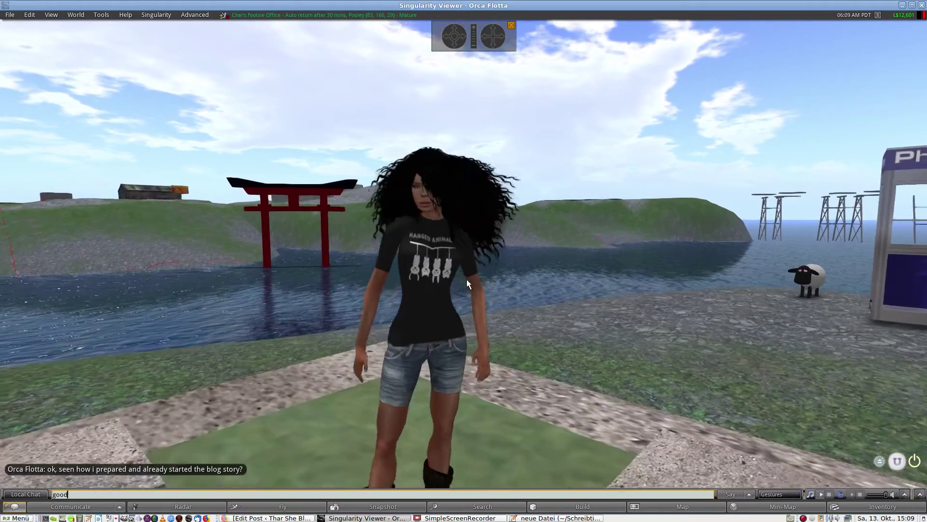
mouse_move(496, 38)
mouse_down()
mouse_move(500, 27)
mouse_move(507, 48)
mouse_up()
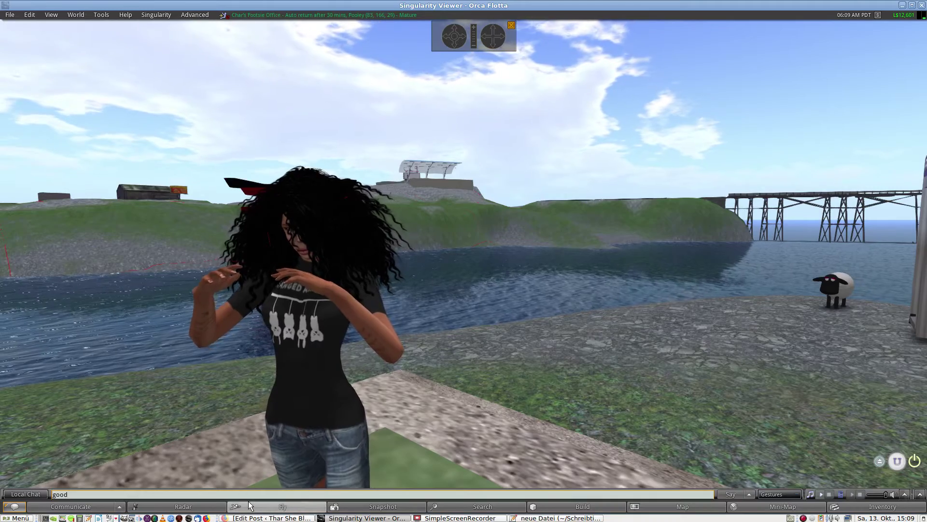
key(Return)
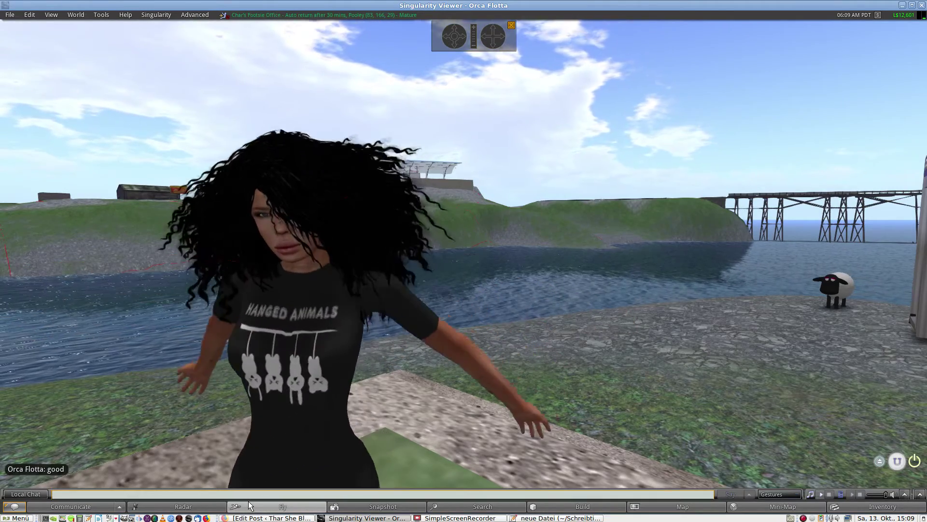
Write "then all i can say now is" as the next local chat message
text(then)
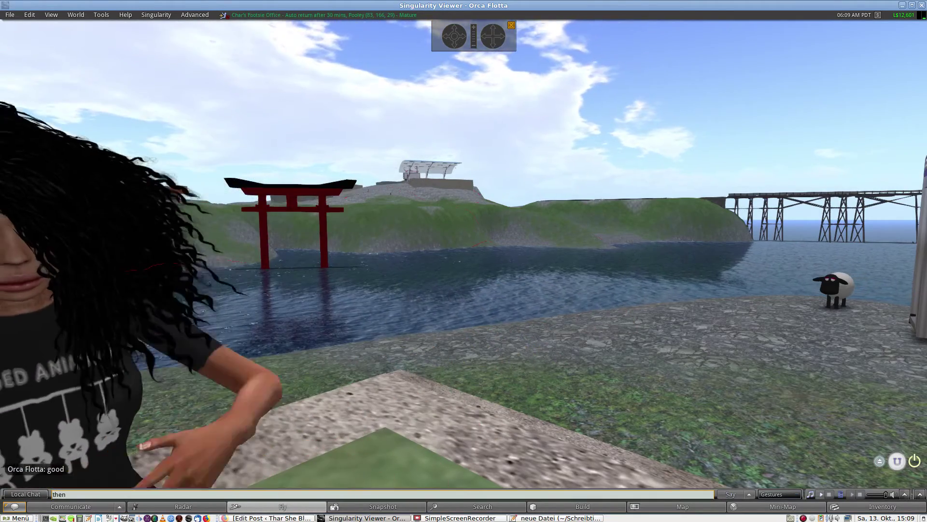
text( all)
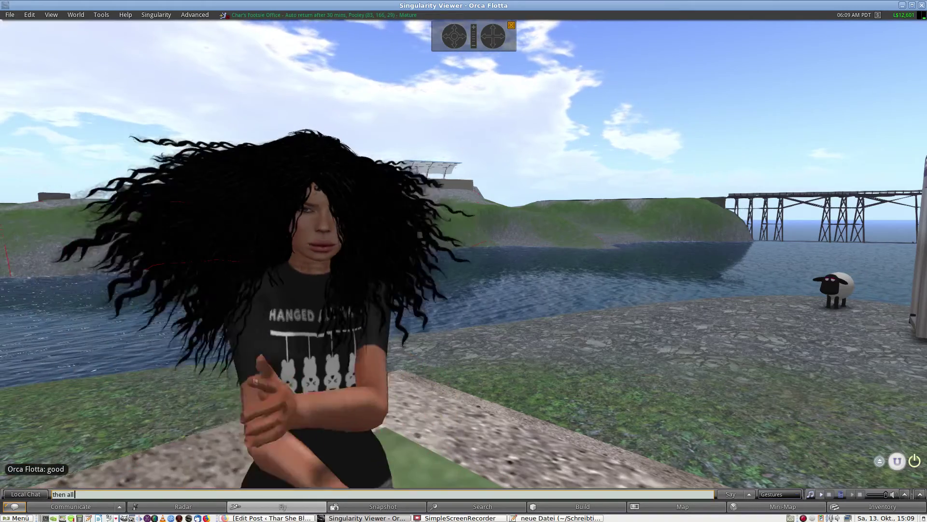
text( i can sy)
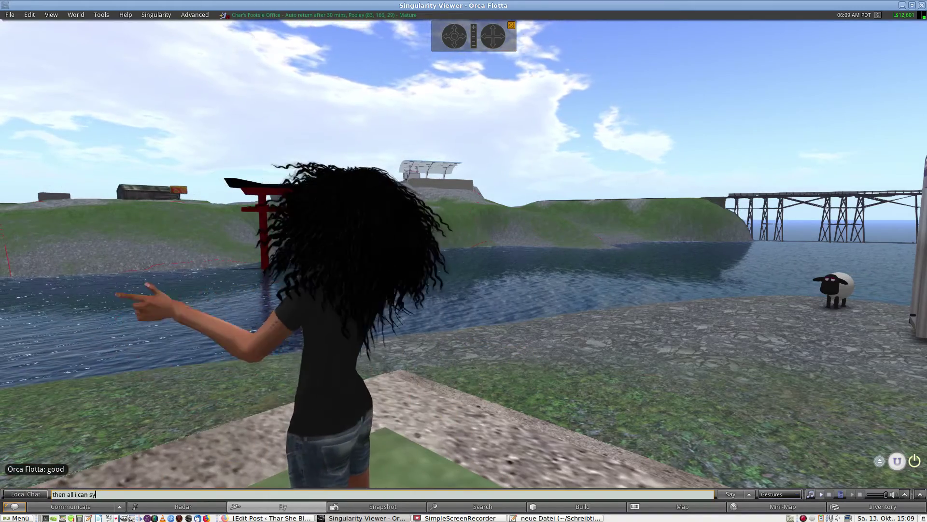
key(BackSpace)
text(ay now is)
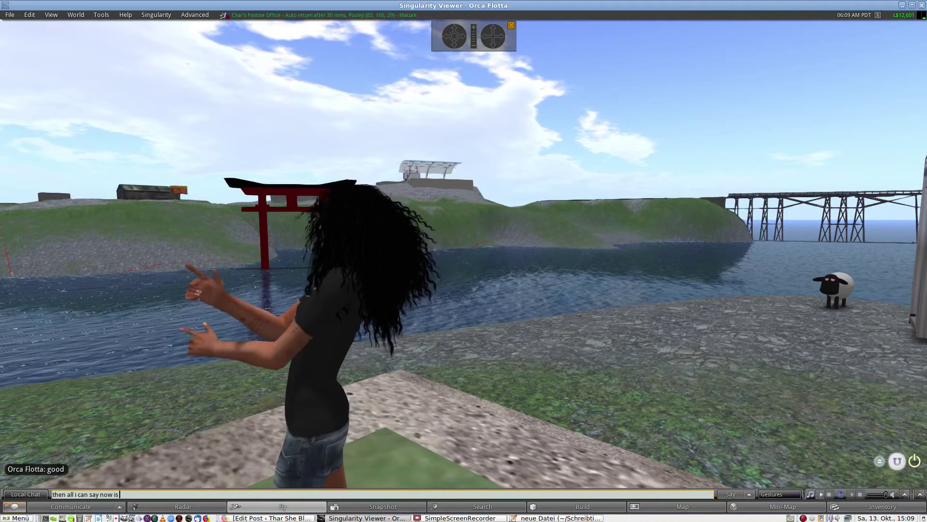